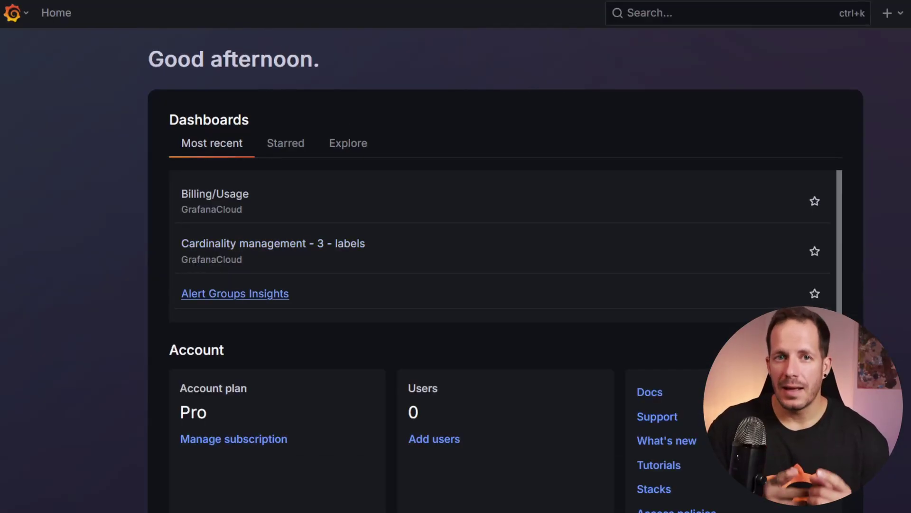
Go to Alerting > Contact points and start a new contact point
{"action": "left_click", "coordinate": [12, 13]}
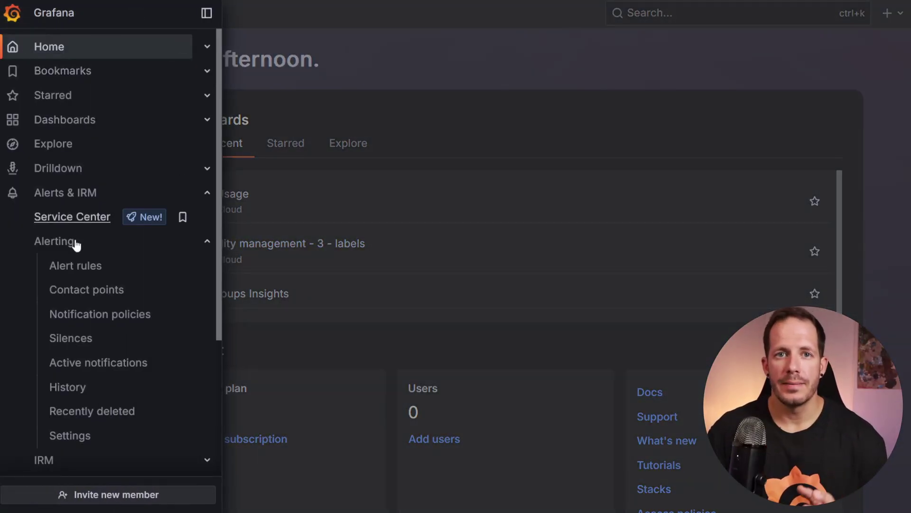
{"action": "left_click", "coordinate": [117, 287]}
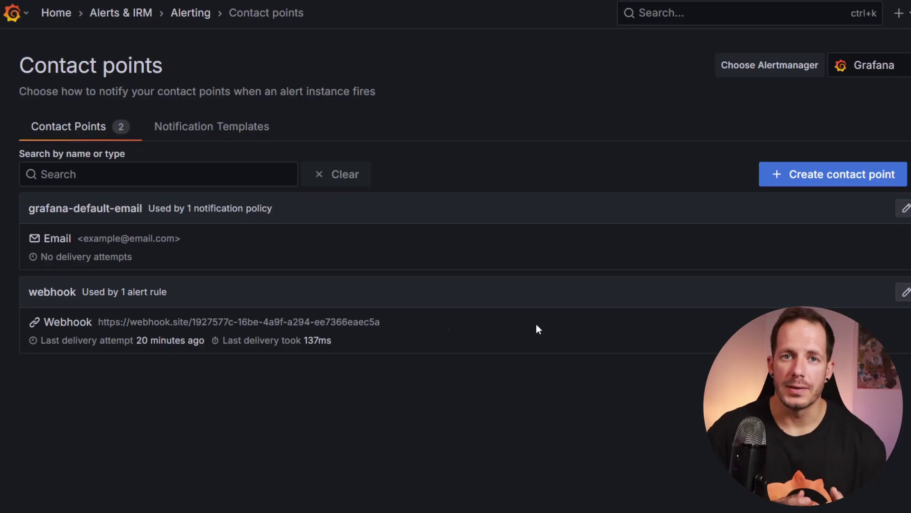
{"action": "left_click", "coordinate": [815, 183]}
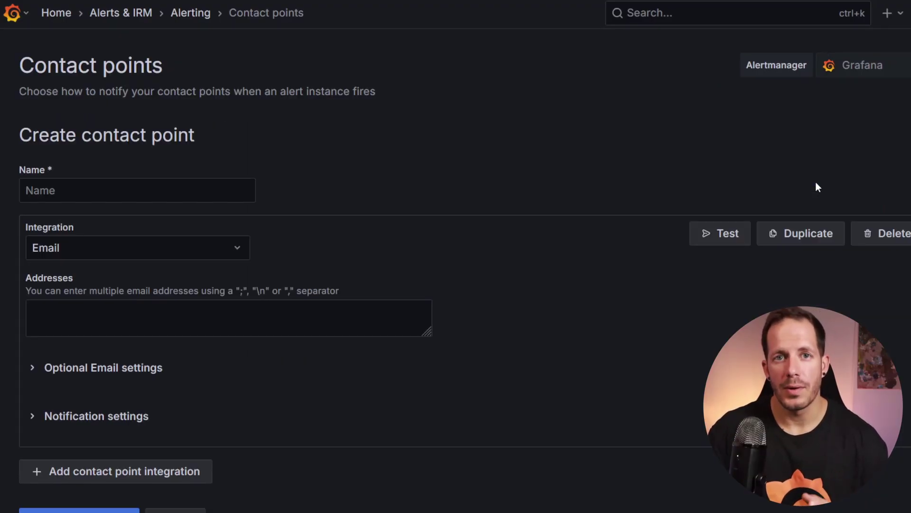
Name the contact point webhook and set its integration to Webhook
{"action": "left_click", "coordinate": [226, 188]}
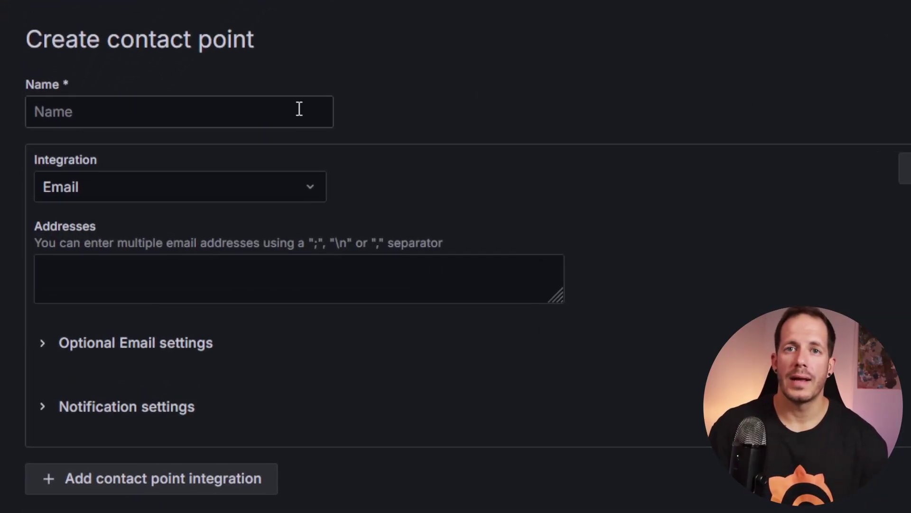
{"action": "type", "text": "webhook"}
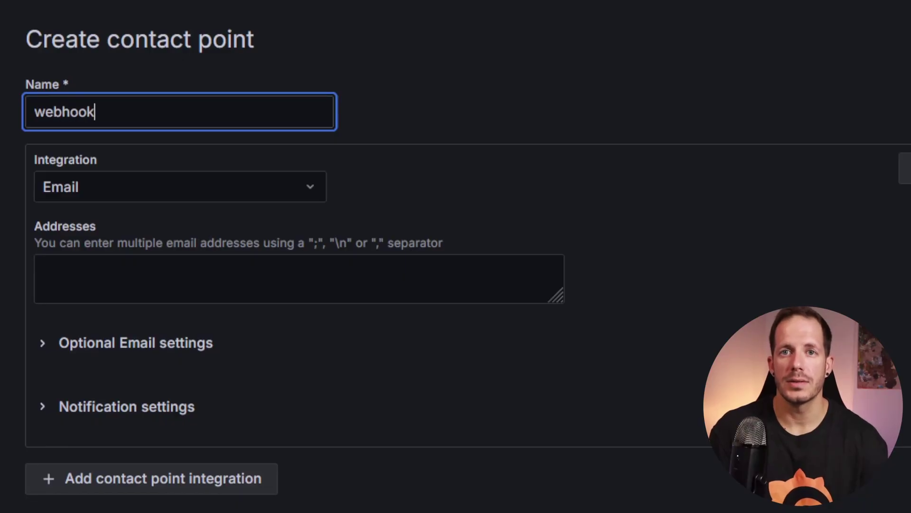
{"action": "key", "text": "Tab"}
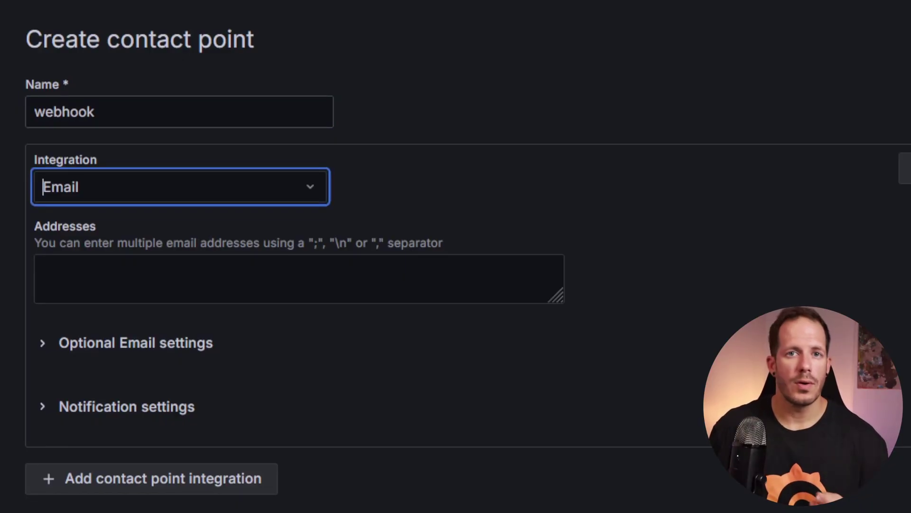
{"action": "type", "text": "we"}
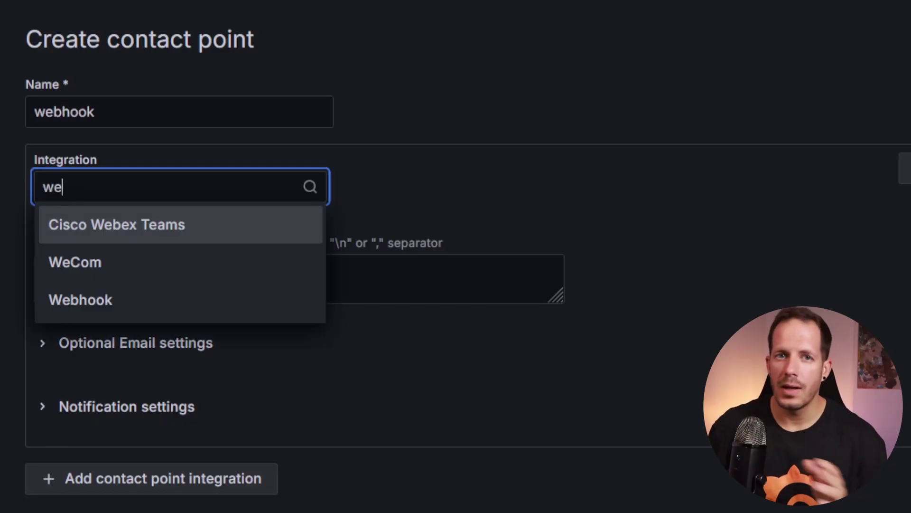
{"action": "left_click", "coordinate": [177, 313]}
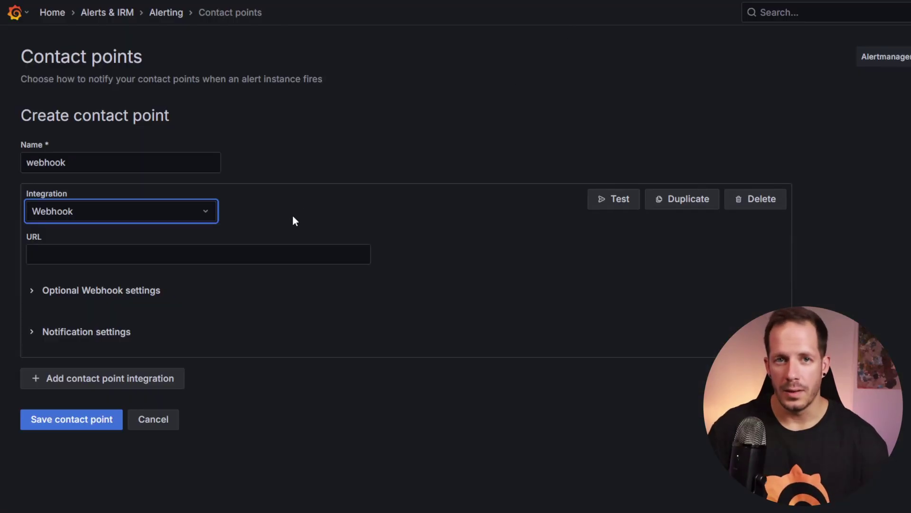
Paste the Webhook.site URL as the webhook target, send a test notification, then save
{"action": "left_click", "coordinate": [235, 260]}
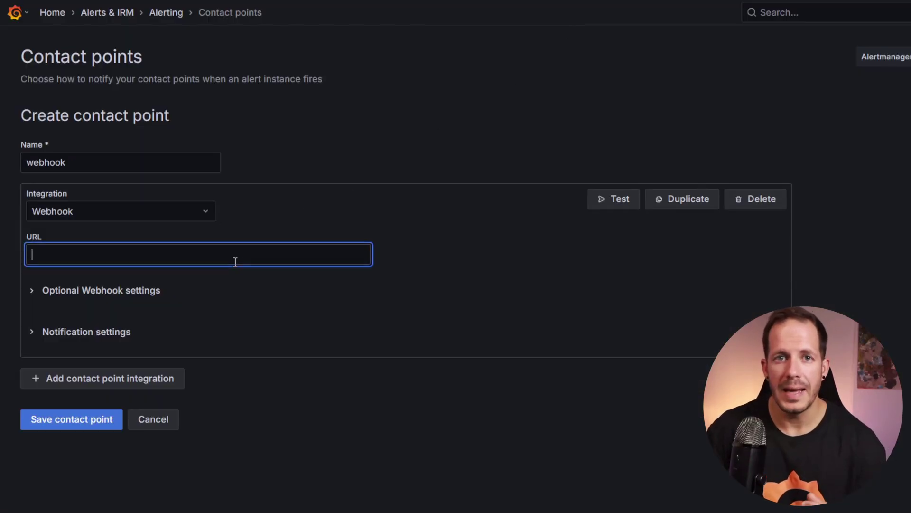
{"action": "type", "text": "https://webhook.site/1927577c-16be-4a9f-a294-ee7366eaec5a"}
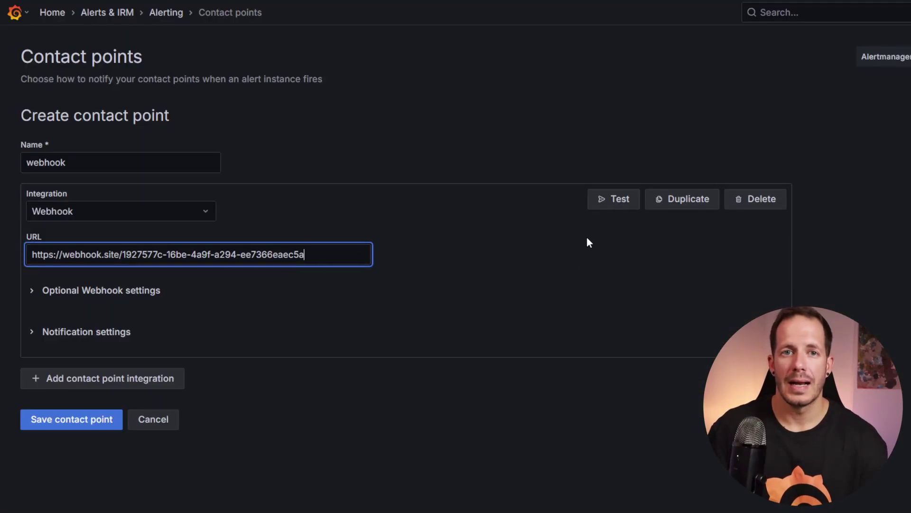
{"action": "left_click", "coordinate": [620, 200]}
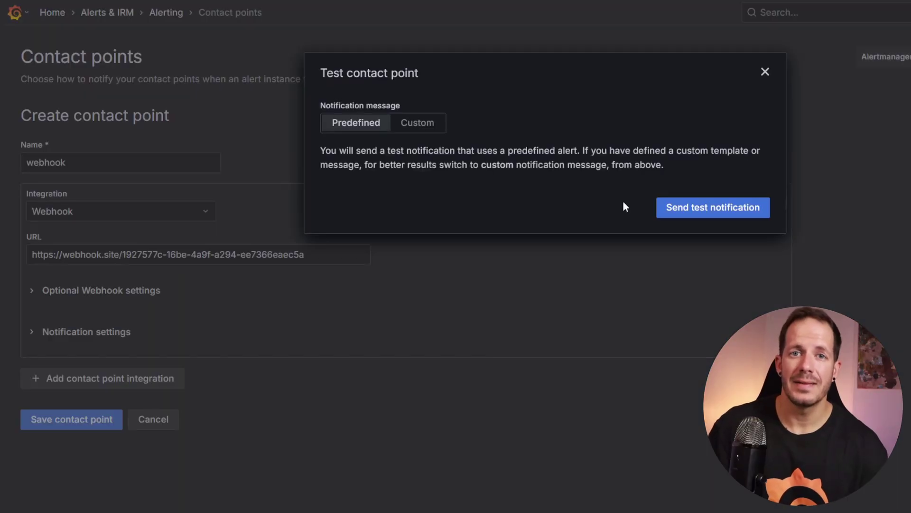
{"action": "left_click", "coordinate": [699, 217]}
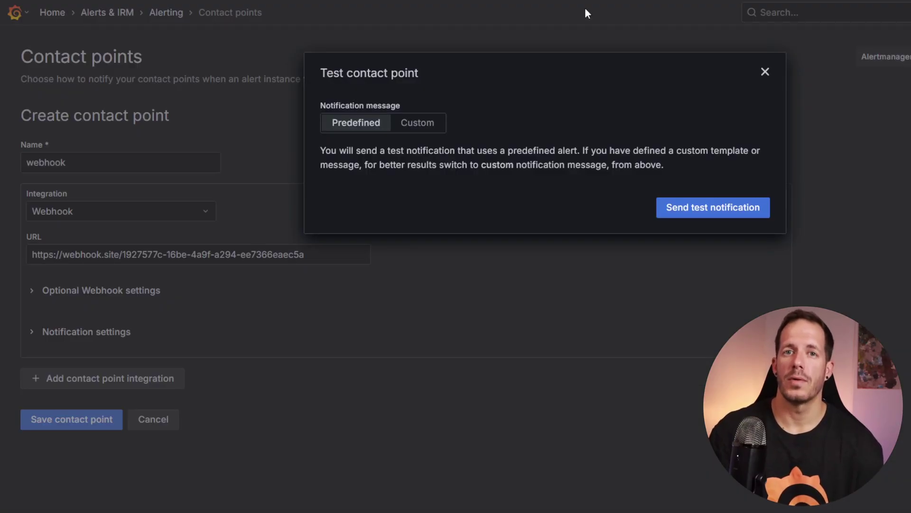
{"action": "left_click", "coordinate": [765, 72]}
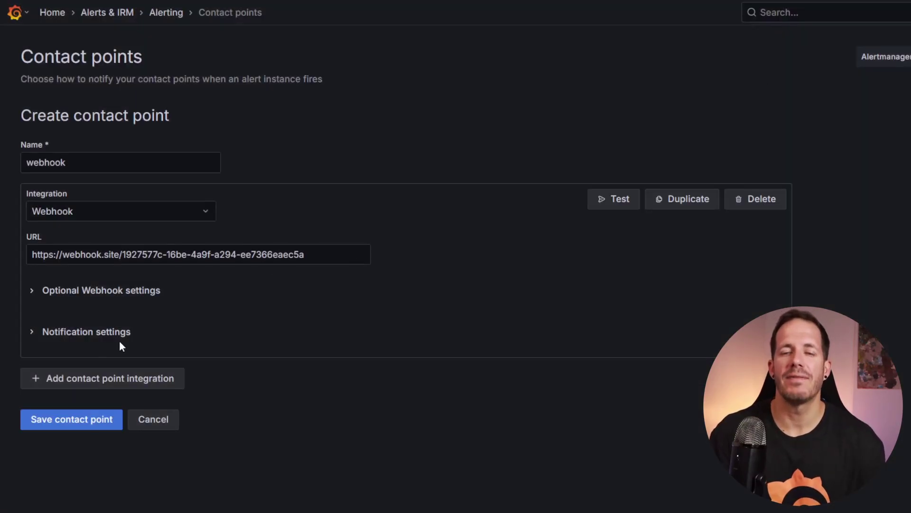
{"action": "left_click", "coordinate": [56, 424]}
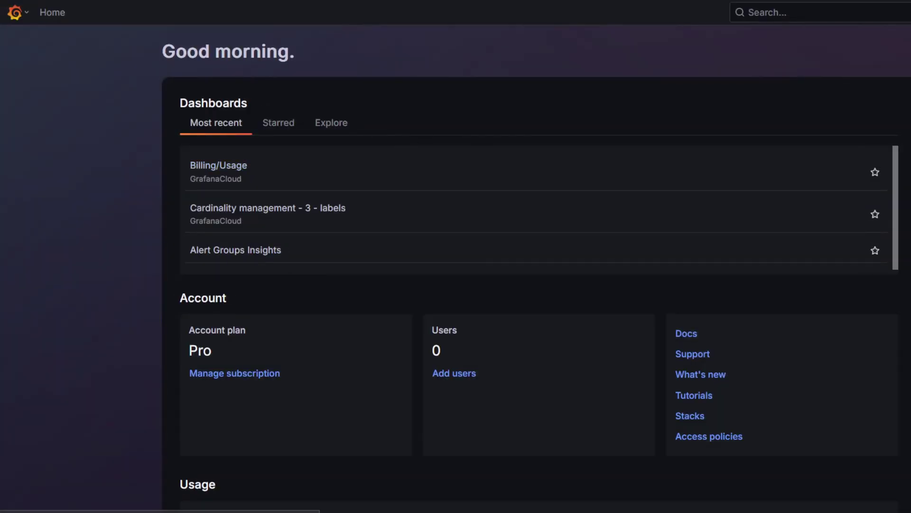
Open a new alert rule from Alerts & IRM > Alert rules and name it database-metrics
{"action": "left_click", "coordinate": [28, 12]}
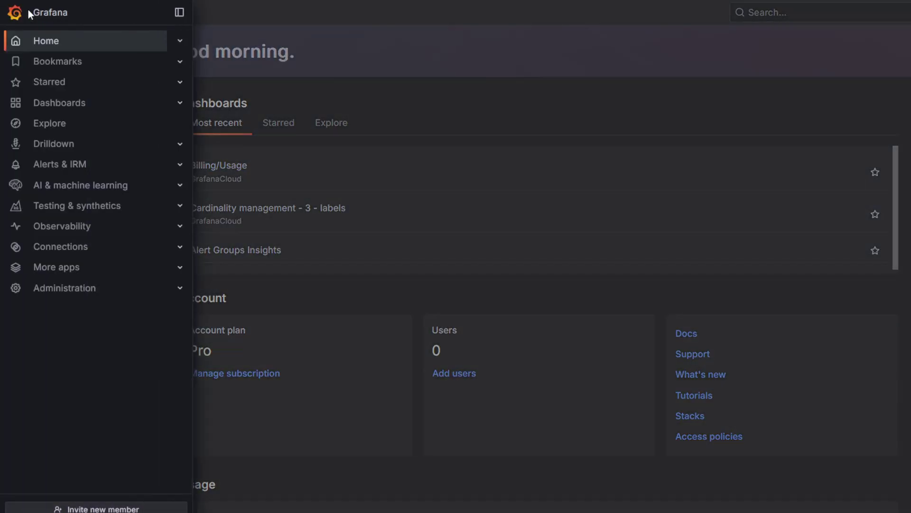
{"action": "left_click", "coordinate": [178, 165]}
{"action": "left_click", "coordinate": [89, 226]}
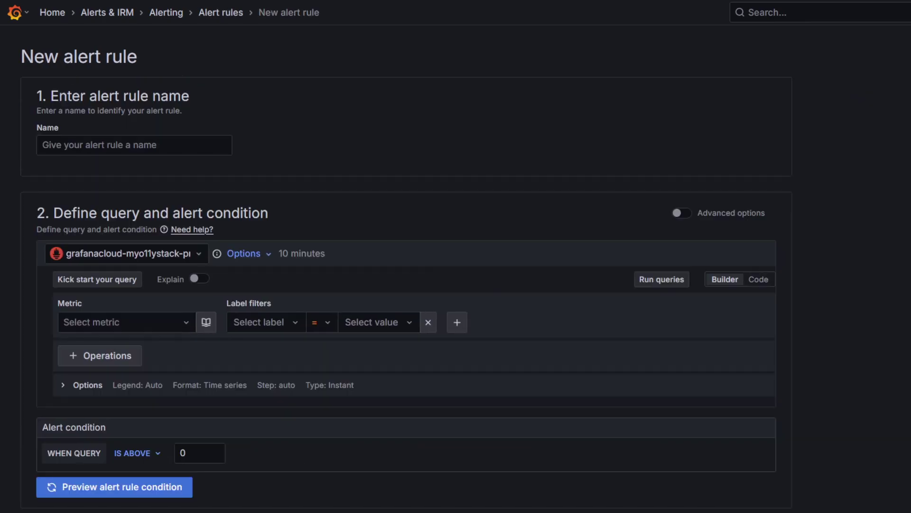
{"action": "left_click", "coordinate": [163, 150]}
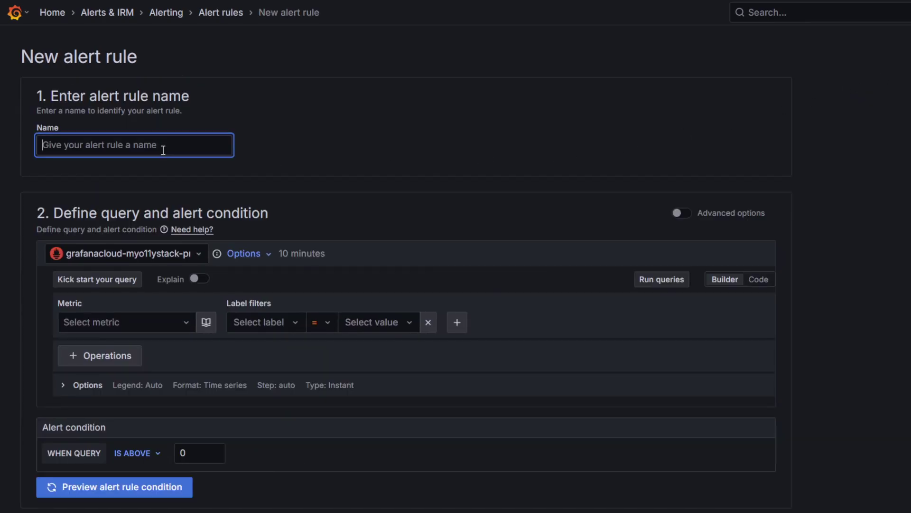
{"action": "type", "text": "database"}
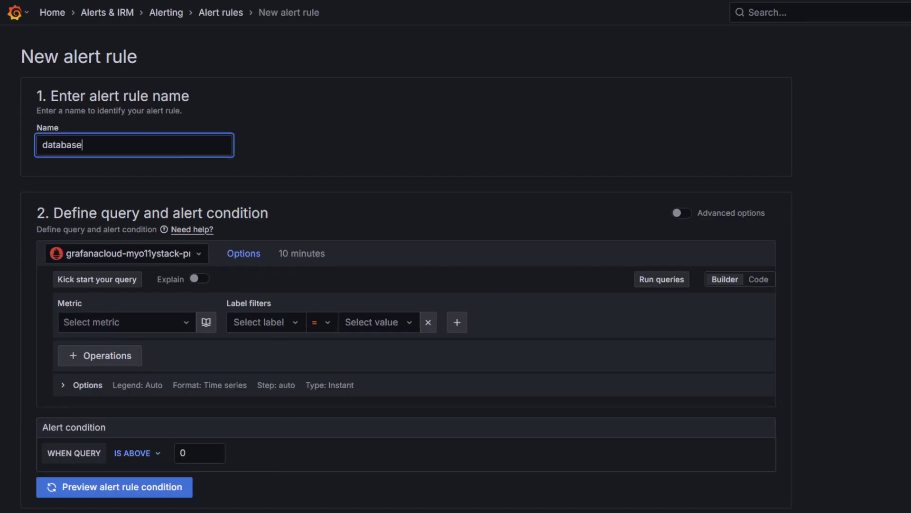
{"action": "type", "text": "-metrics"}
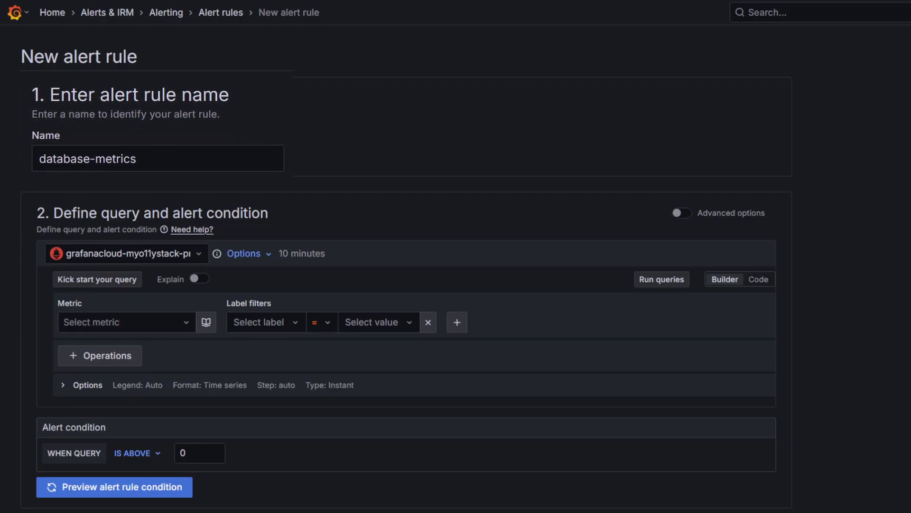
{"action": "scroll", "coordinate": [167, 186], "scroll_direction": "down", "scroll_amount": 2}
{"action": "left_click", "coordinate": [167, 186]}
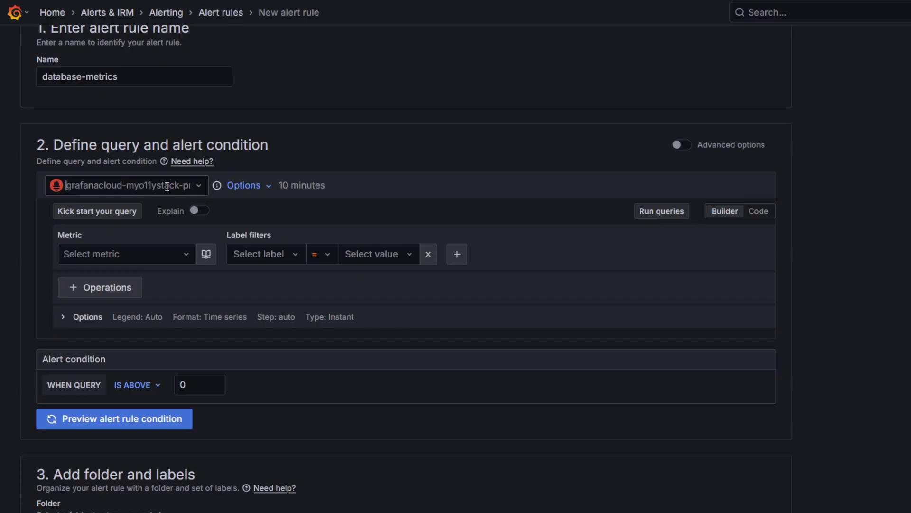
Switch the query to the TestData data source and preview the condition until it shows Firing
{"action": "left_click", "coordinate": [167, 186]}
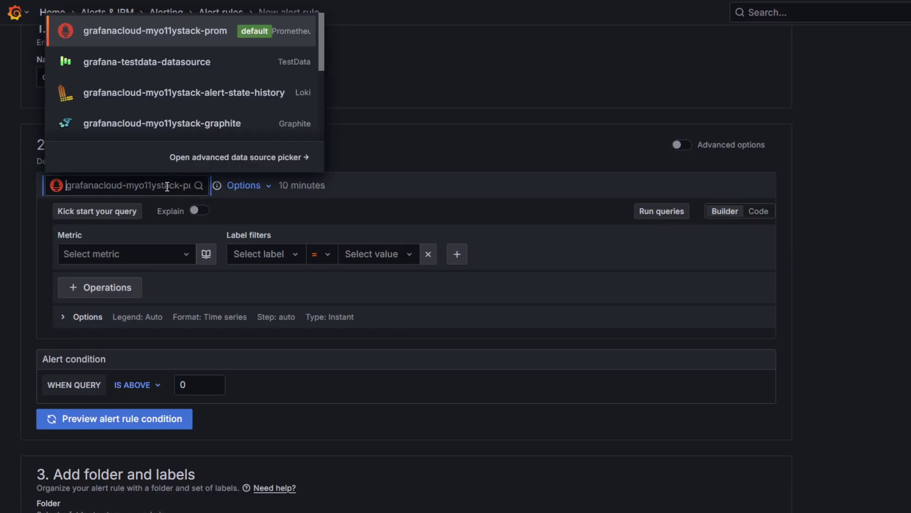
{"action": "left_click", "coordinate": [181, 67]}
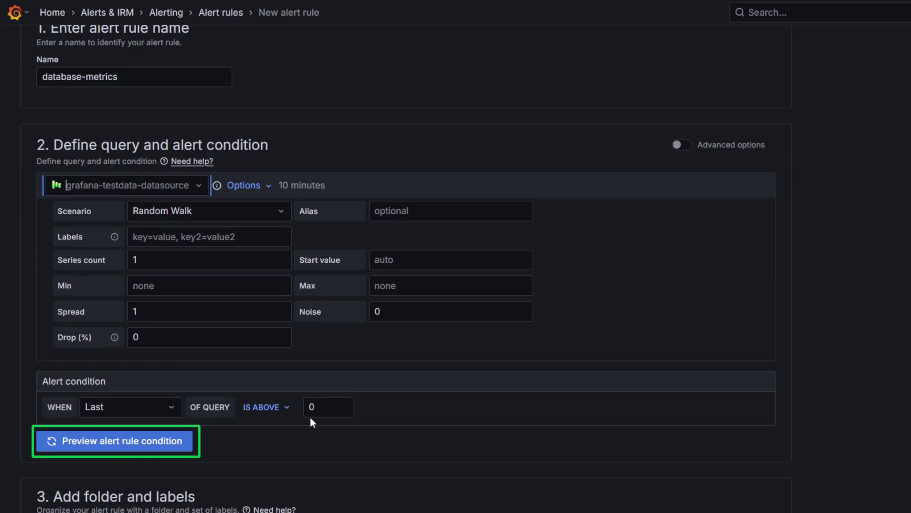
{"action": "left_click", "coordinate": [153, 441]}
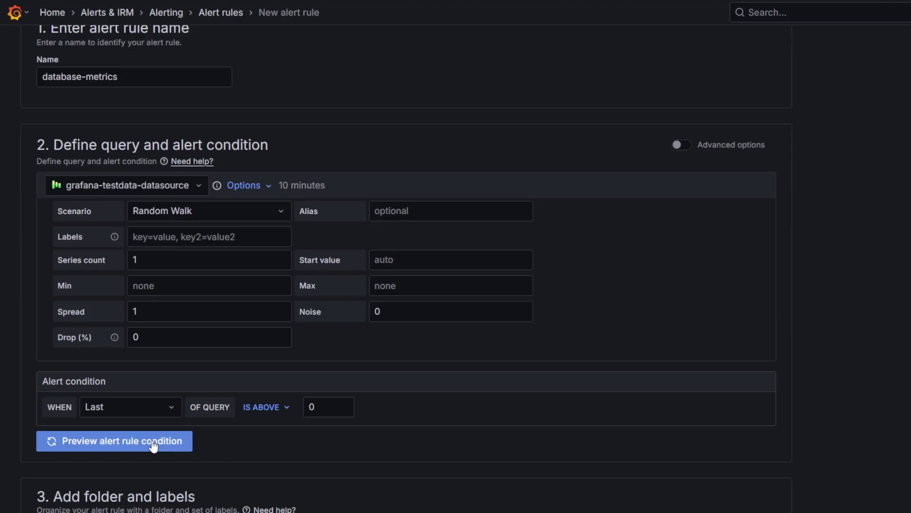
{"action": "scroll", "coordinate": [665, 294], "scroll_direction": "down", "scroll_amount": 3}
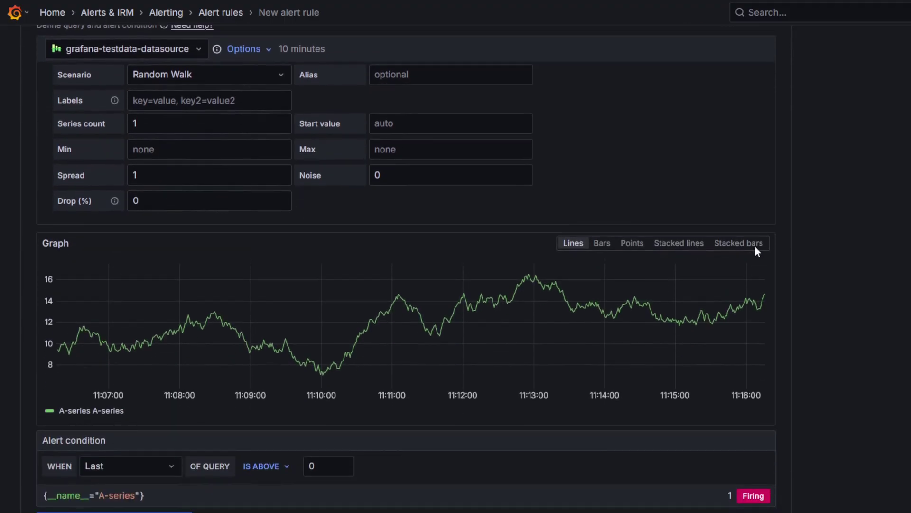
{"action": "scroll", "coordinate": [761, 303], "scroll_direction": "down", "scroll_amount": 3}
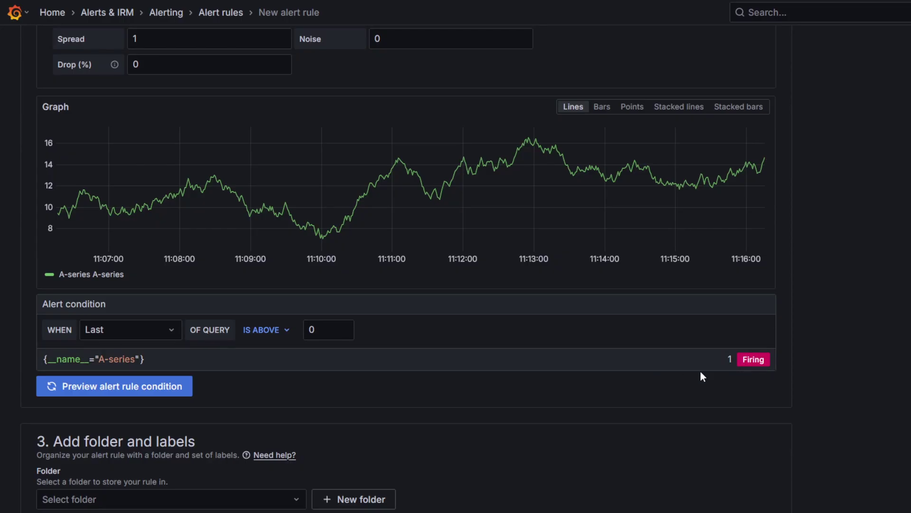
{"action": "scroll", "coordinate": [701, 376], "scroll_direction": "down", "scroll_amount": 5}
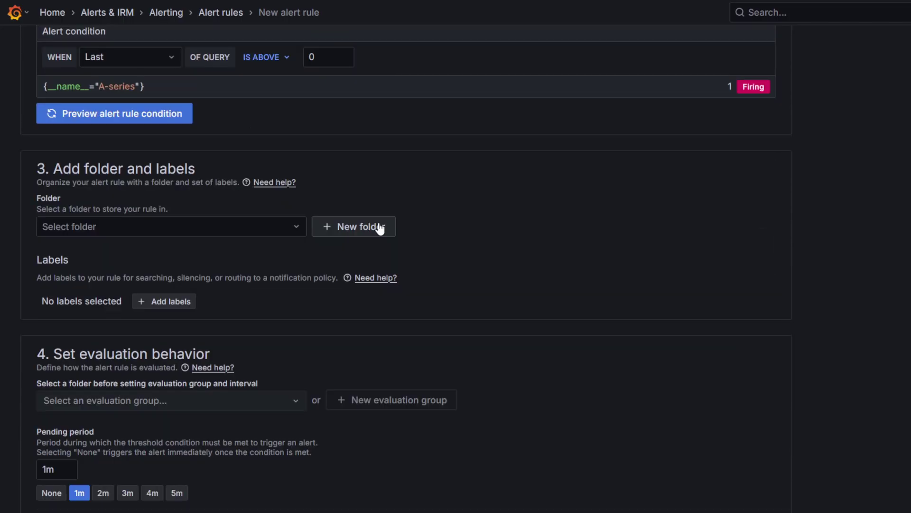
Create a folder named metric-alerts and use it as the rule's folder
{"action": "left_click", "coordinate": [380, 228]}
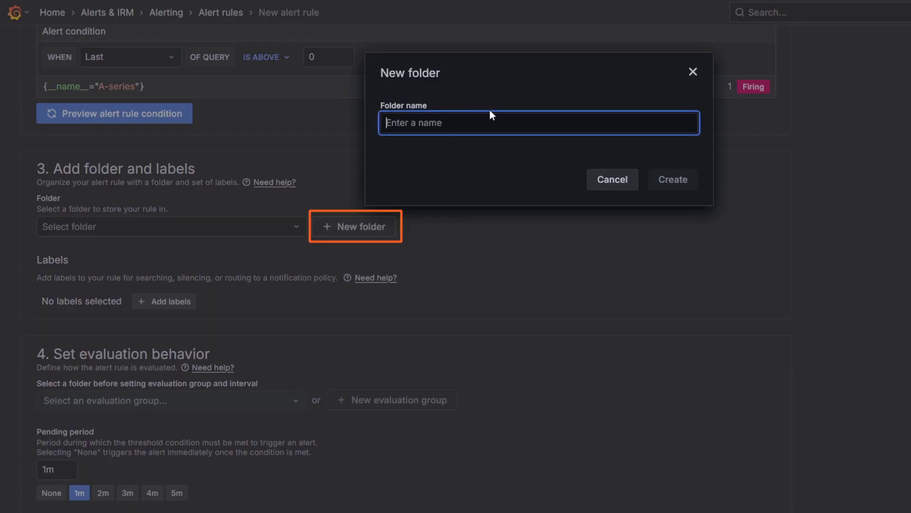
{"action": "type", "text": "metric-alerts"}
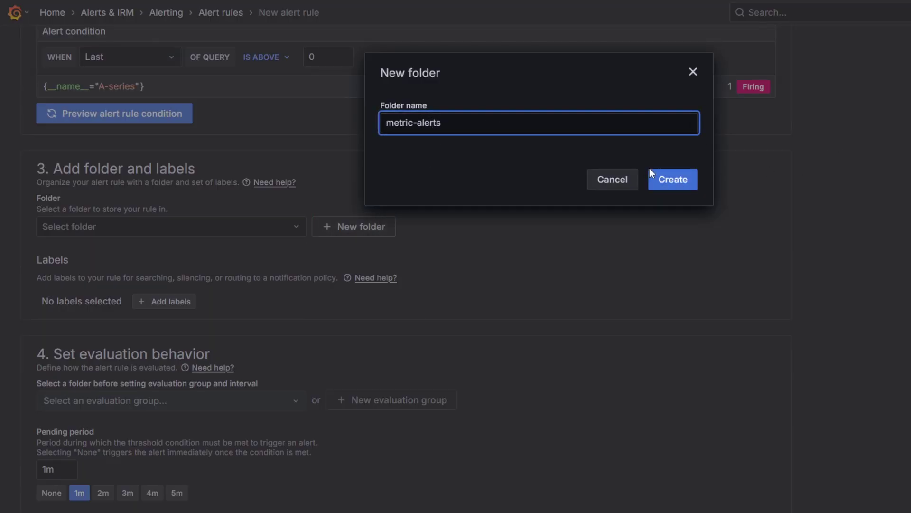
{"action": "left_click", "coordinate": [668, 183]}
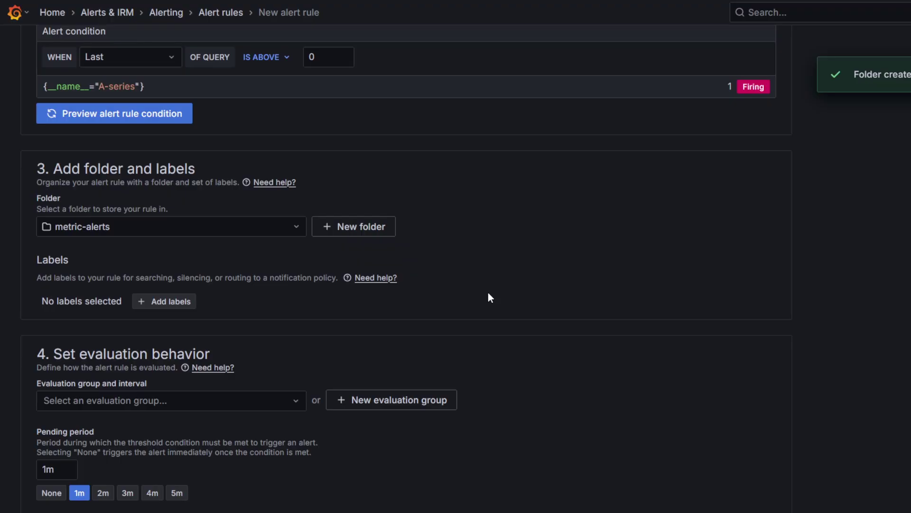
{"action": "scroll", "coordinate": [490, 288], "scroll_direction": "down", "scroll_amount": 2}
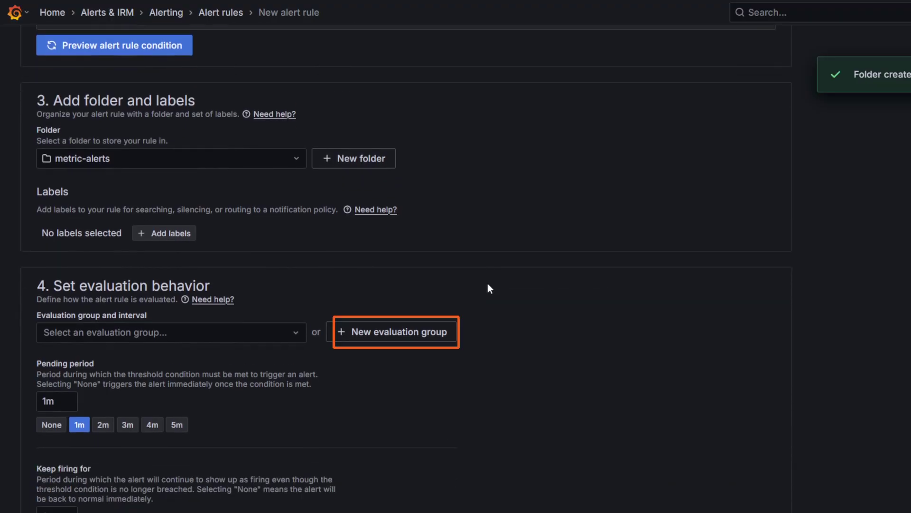
Create evaluation group 1-m with a 1m evaluation interval for the rule
{"action": "left_click", "coordinate": [425, 332]}
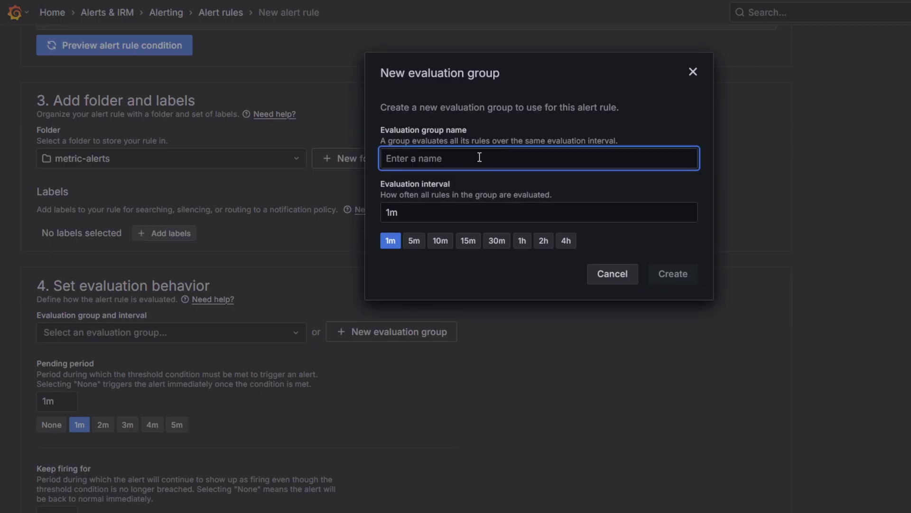
{"action": "type", "text": "1-m"}
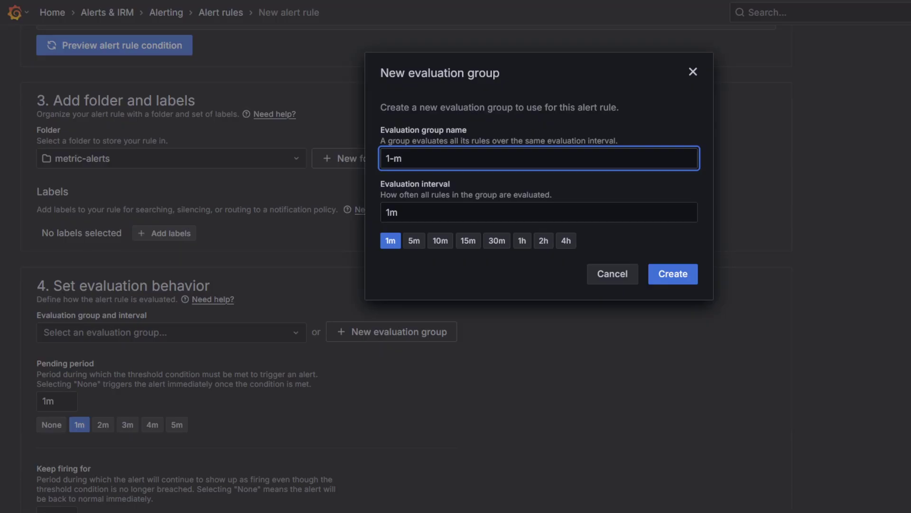
{"action": "left_click", "coordinate": [679, 275]}
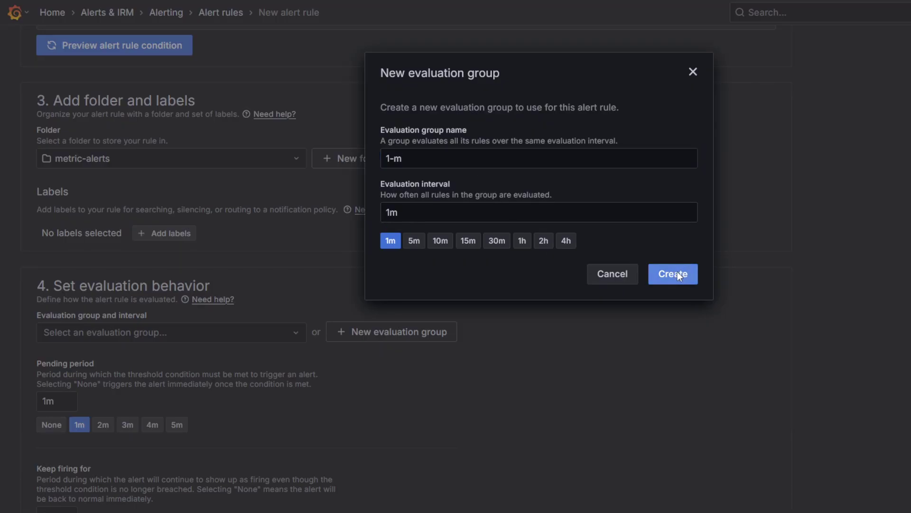
{"action": "scroll", "coordinate": [635, 285], "scroll_direction": "down", "scroll_amount": 3}
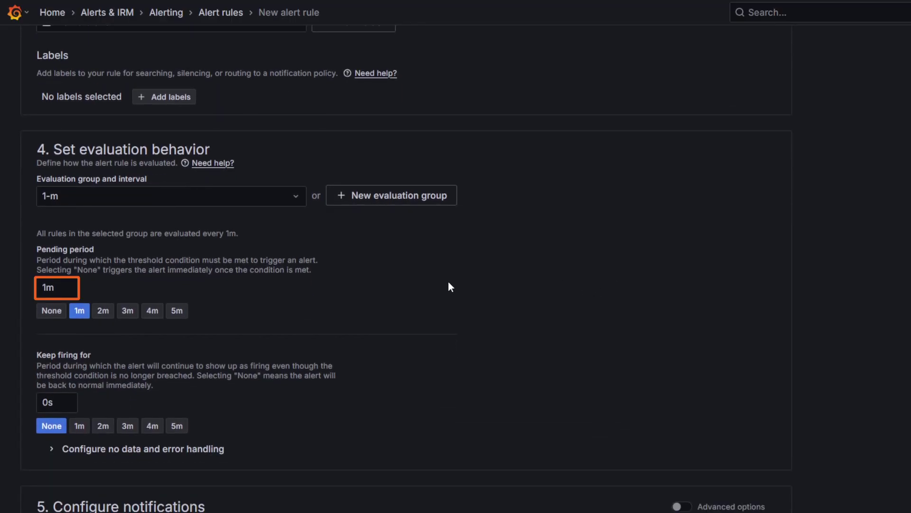
{"action": "scroll", "coordinate": [448, 287], "scroll_direction": "down", "scroll_amount": 2}
Set the pending period to None so it reads 0s
{"action": "left_click", "coordinate": [53, 244]}
{"action": "scroll", "coordinate": [142, 275], "scroll_direction": "down", "scroll_amount": 3}
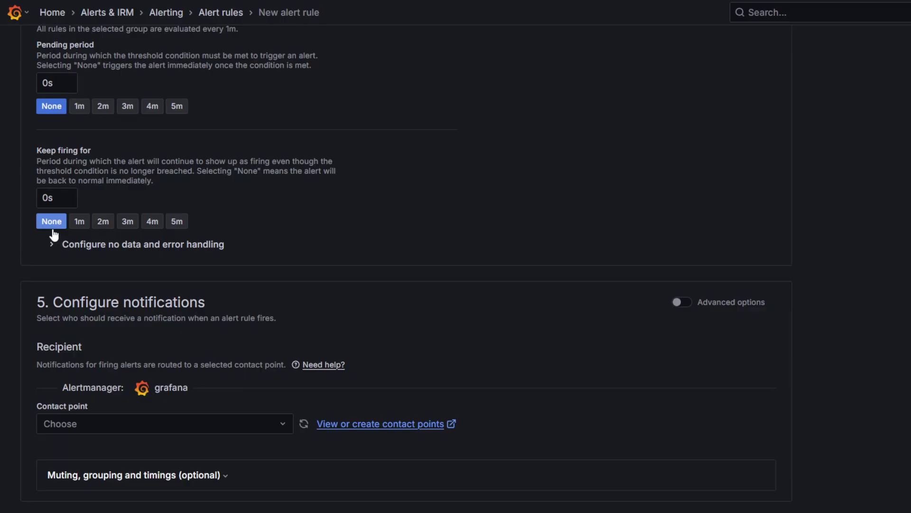
{"action": "scroll", "coordinate": [351, 296], "scroll_direction": "down", "scroll_amount": 2}
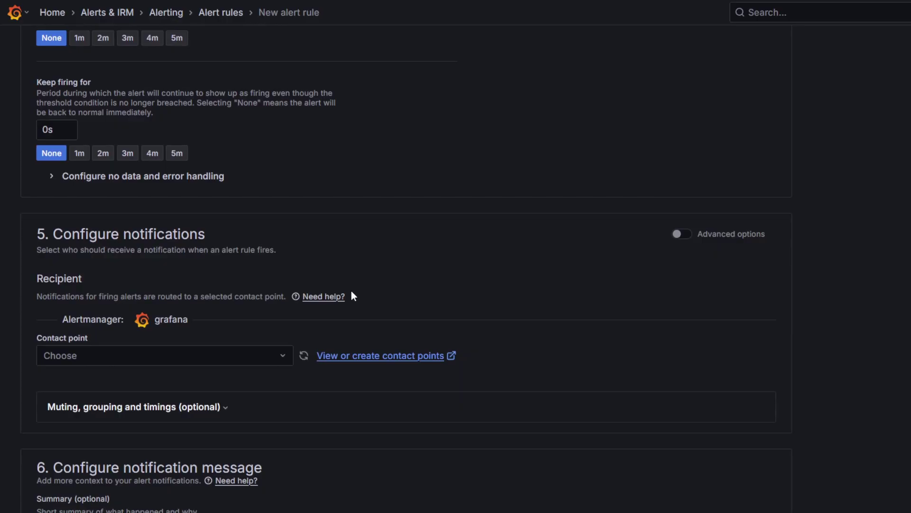
Choose webhook as the rule's contact point and save the database-metrics rule
{"action": "left_click", "coordinate": [261, 355]}
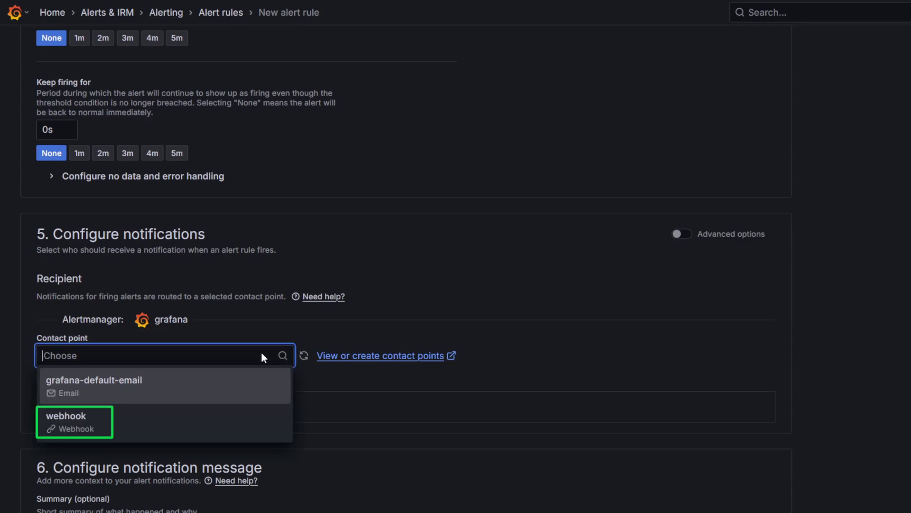
{"action": "left_click", "coordinate": [129, 416]}
{"action": "scroll", "coordinate": [376, 377], "scroll_direction": "down", "scroll_amount": 2}
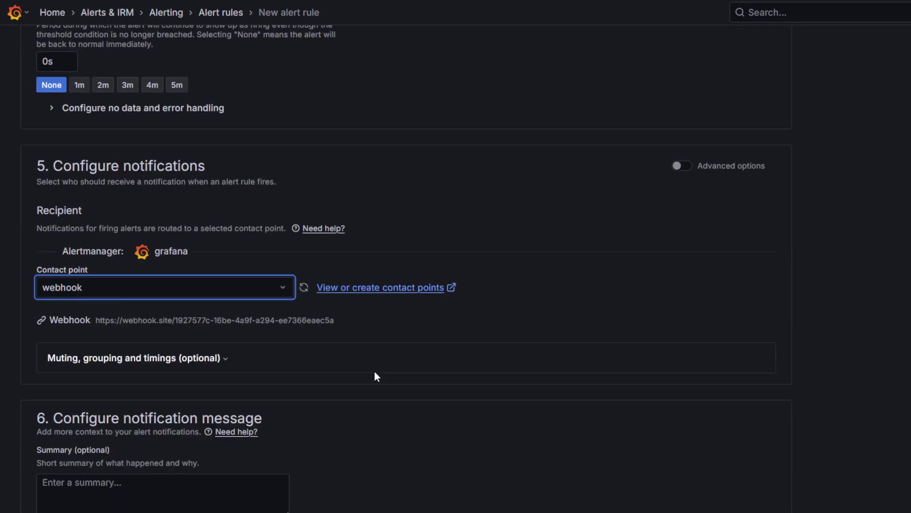
{"action": "scroll", "coordinate": [376, 376], "scroll_direction": "down", "scroll_amount": 5}
{"action": "left_click", "coordinate": [52, 493]}
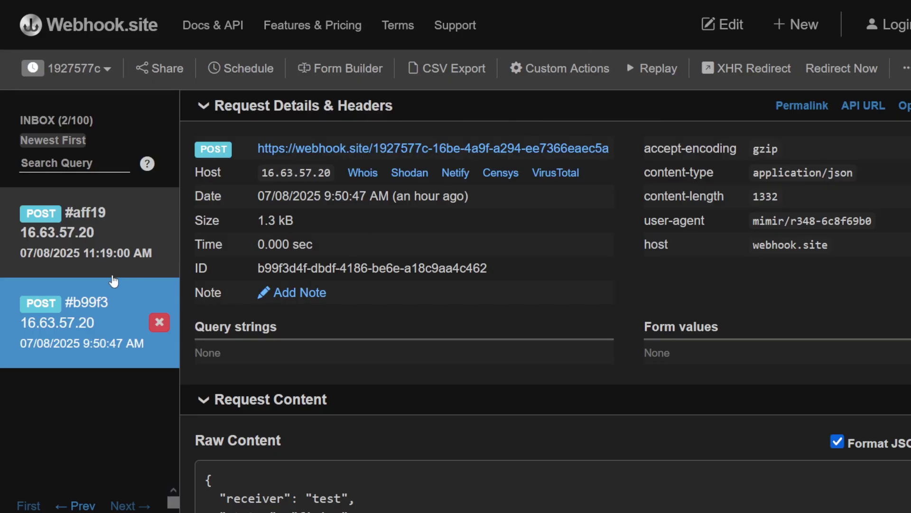
Open the 11:19 AM request and read its firing database-metrics JSON, highlighting the silenceURL
{"action": "left_click", "coordinate": [115, 232]}
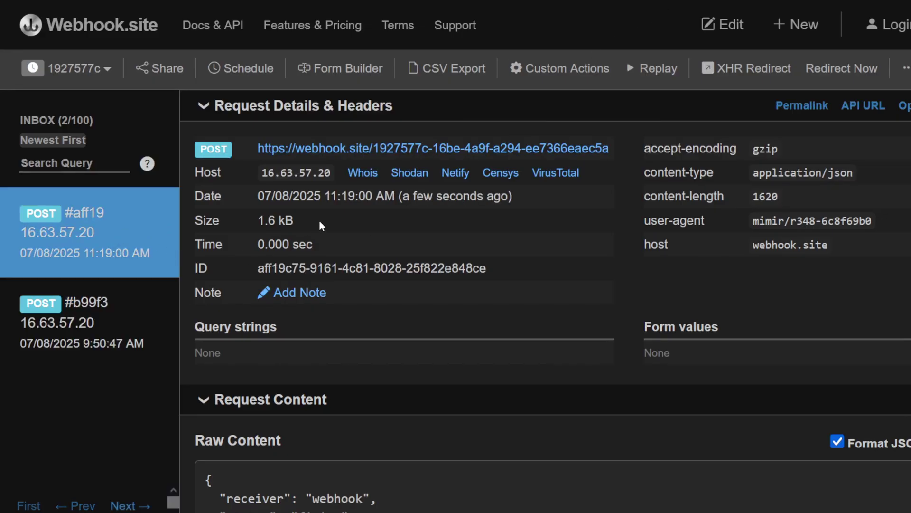
{"action": "key", "text": "ctrl+minus"}
{"action": "scroll", "coordinate": [401, 398], "scroll_direction": "down", "scroll_amount": 2}
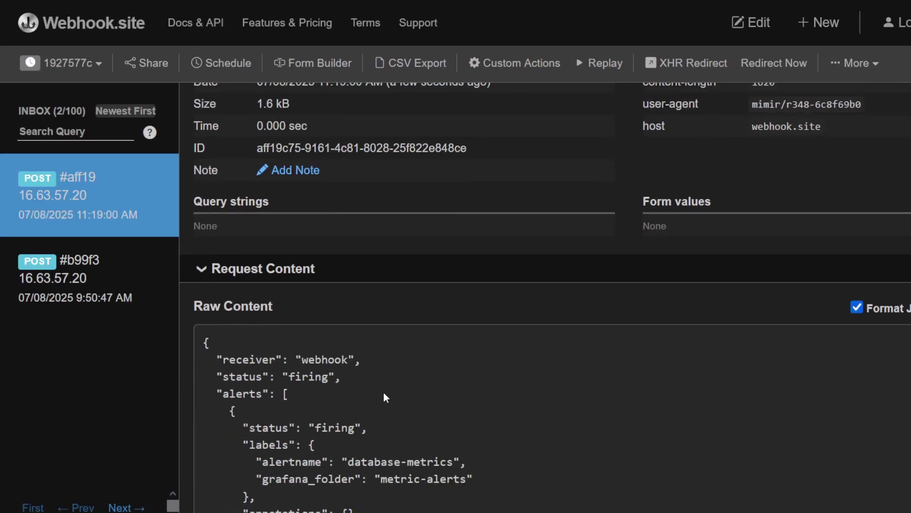
{"action": "left_click_drag", "start_coordinate": [288, 376], "coordinate": [480, 375]}
{"action": "scroll", "coordinate": [363, 388], "scroll_direction": "down", "scroll_amount": 1}
{"action": "scroll", "coordinate": [362, 389], "scroll_direction": "down", "scroll_amount": 1}
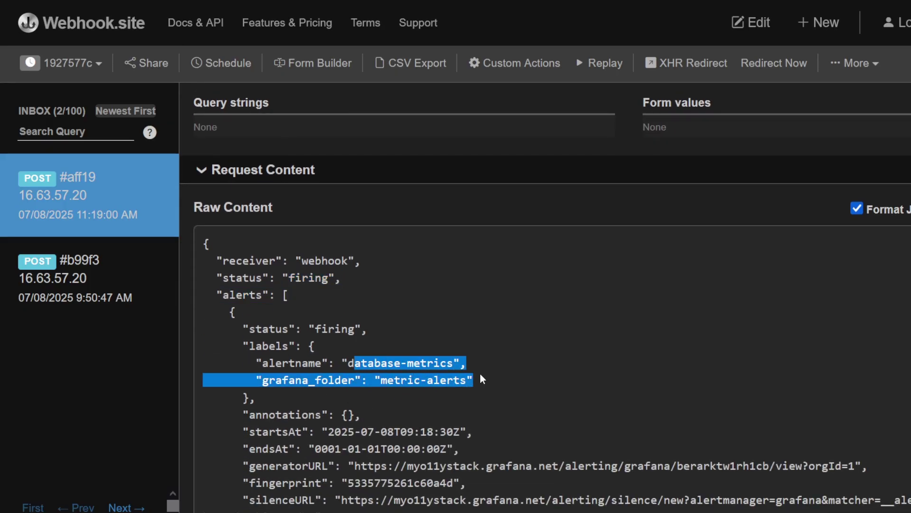
{"action": "scroll", "coordinate": [480, 375], "scroll_direction": "down", "scroll_amount": 2}
{"action": "left_click", "coordinate": [420, 413]}
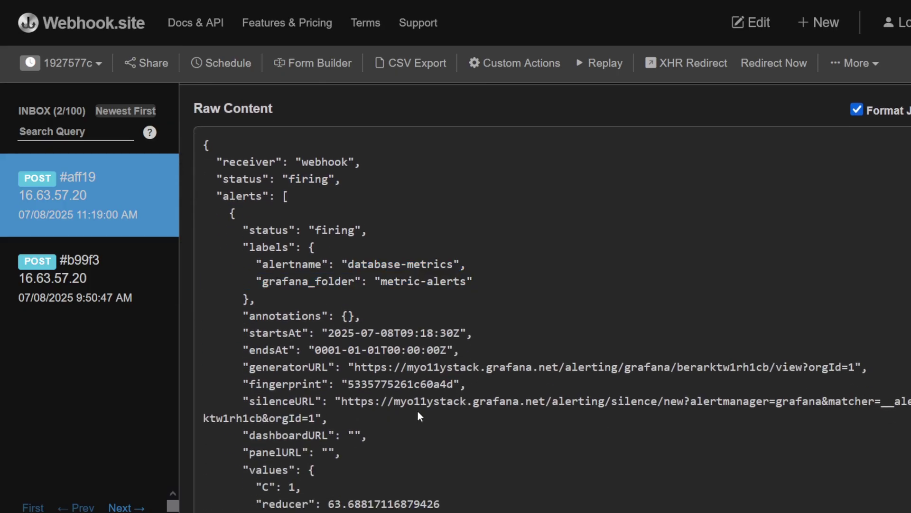
{"action": "left_click_drag", "start_coordinate": [335, 401], "coordinate": [317, 418]}
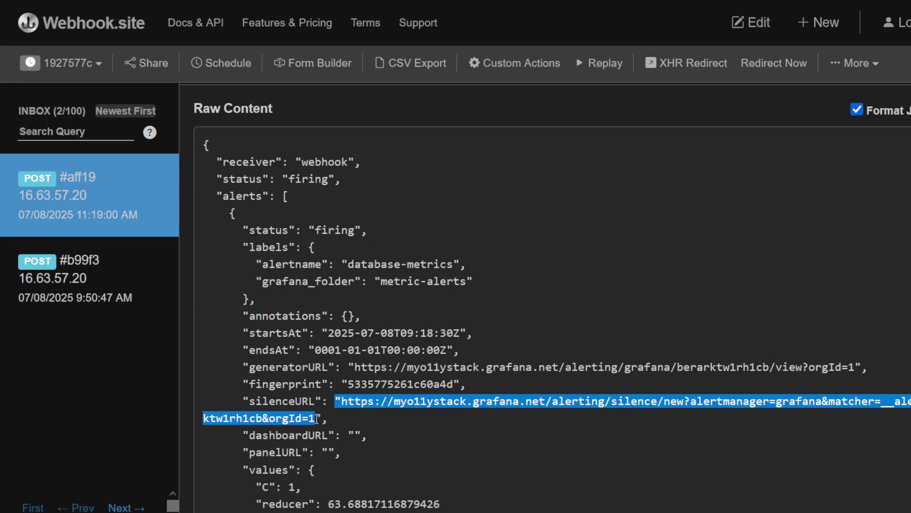